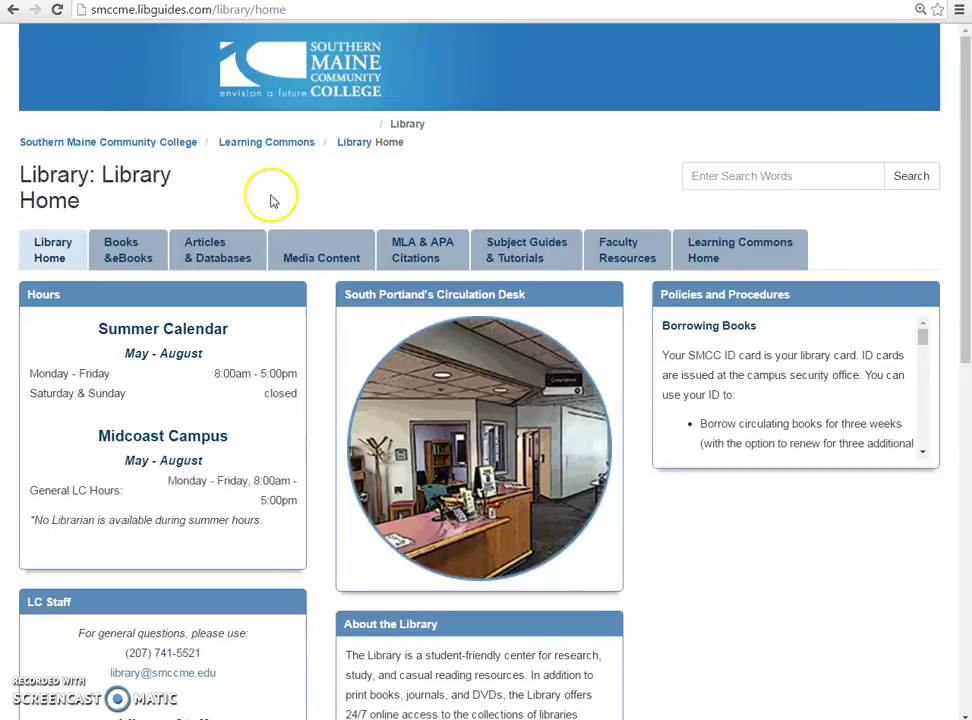
Go from the Articles & Databases tab through the ProQuest quicksearch to ProQuest's basic search page
left_click(246, 272)
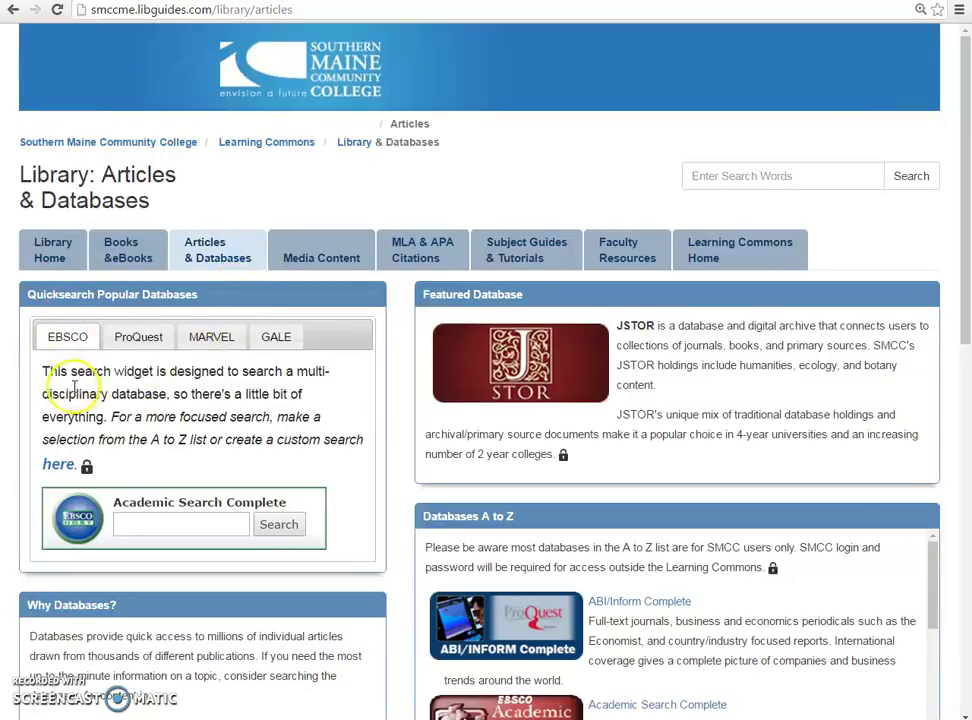
left_click(146, 340)
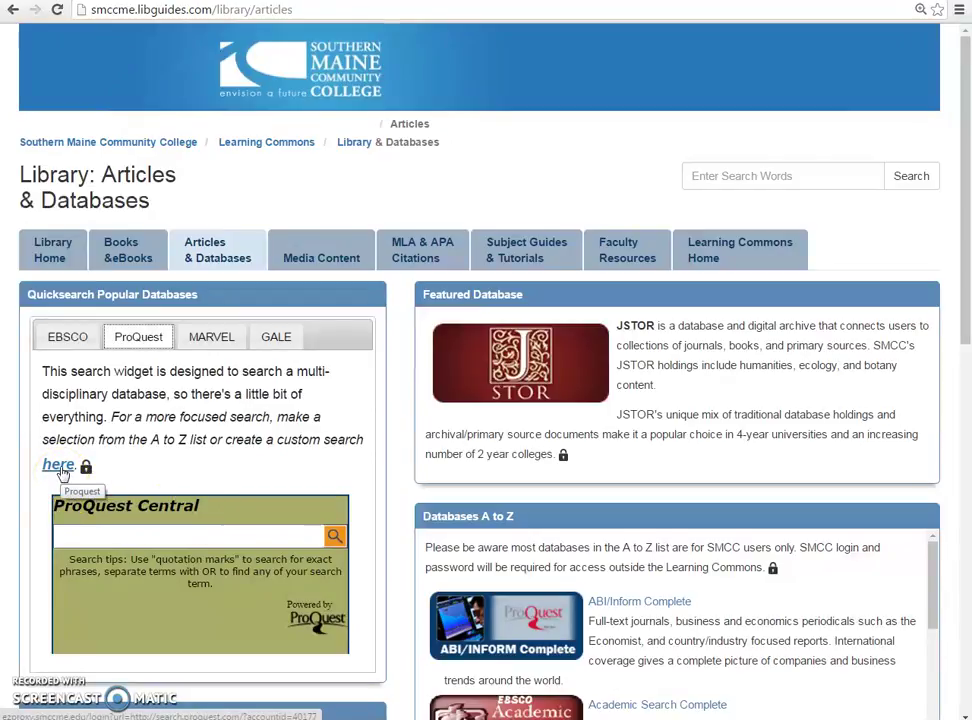
left_click(60, 467)
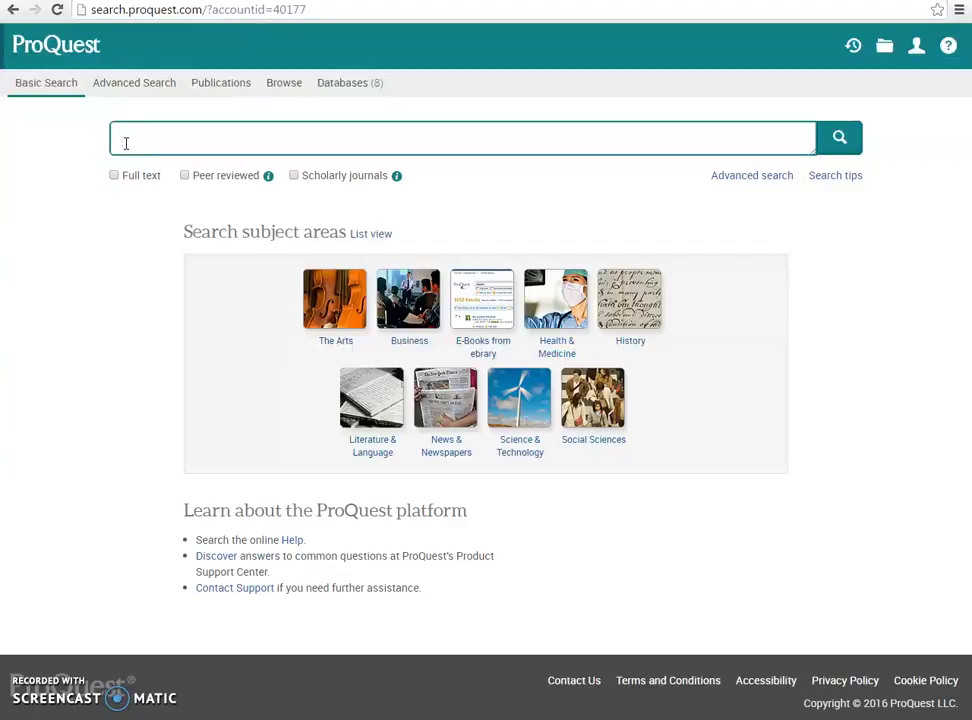
Enter 'overfishing' in the basic search box and limit results to full text only
type("overfishin")
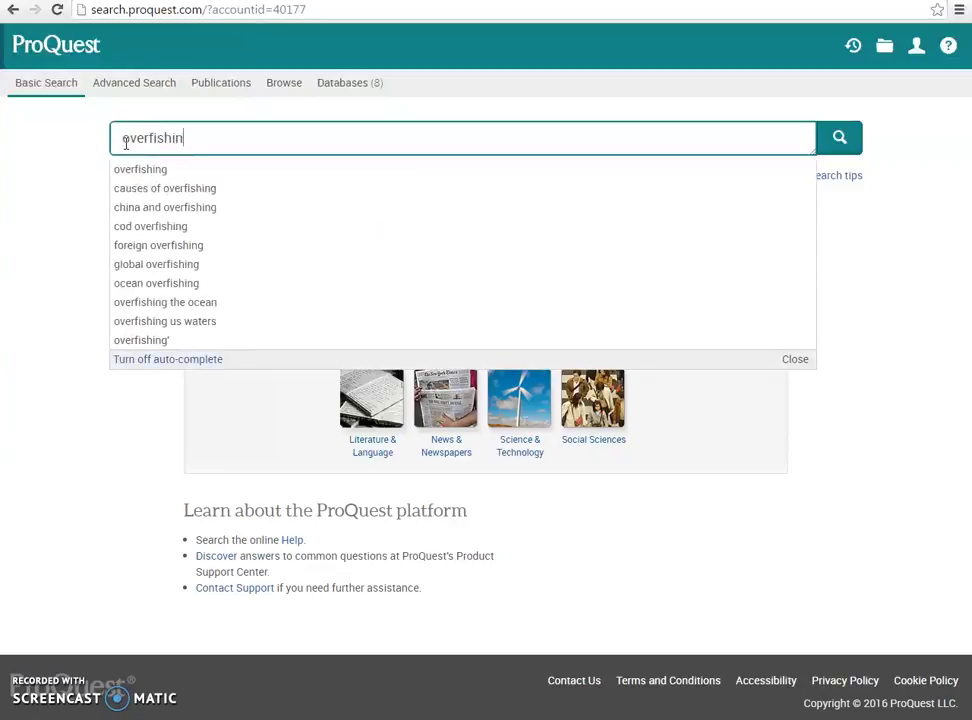
type("g")
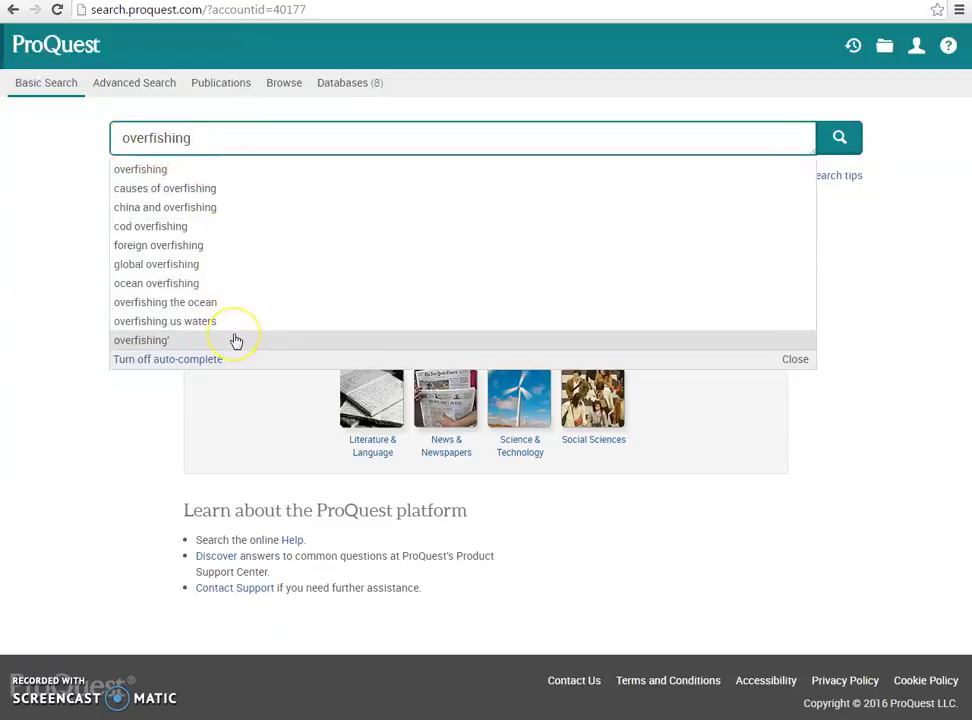
left_click(273, 133)
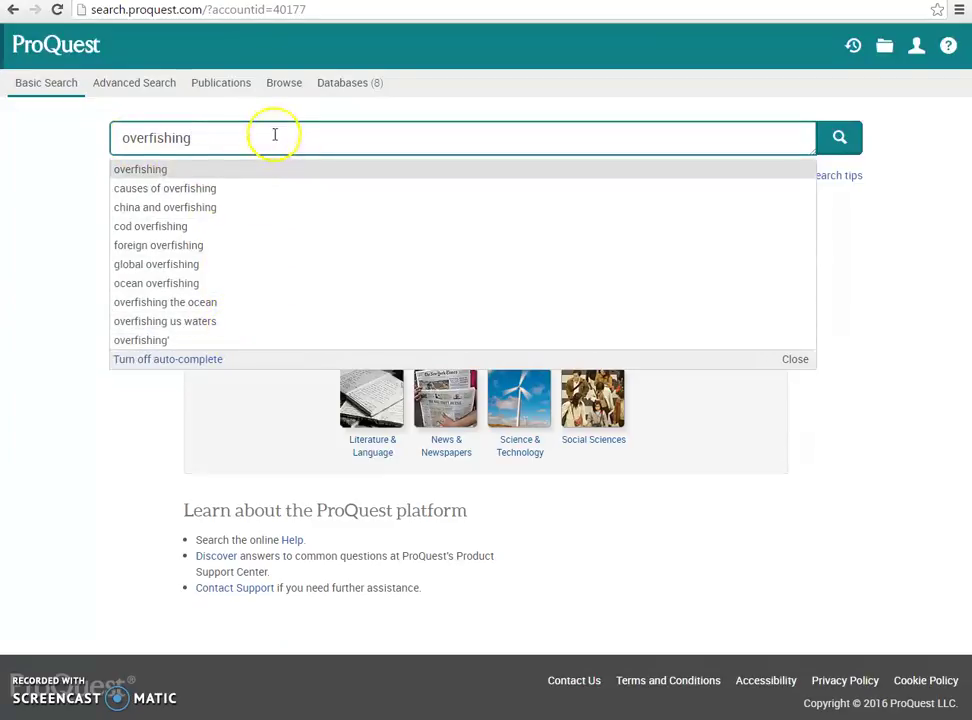
left_click(65, 150)
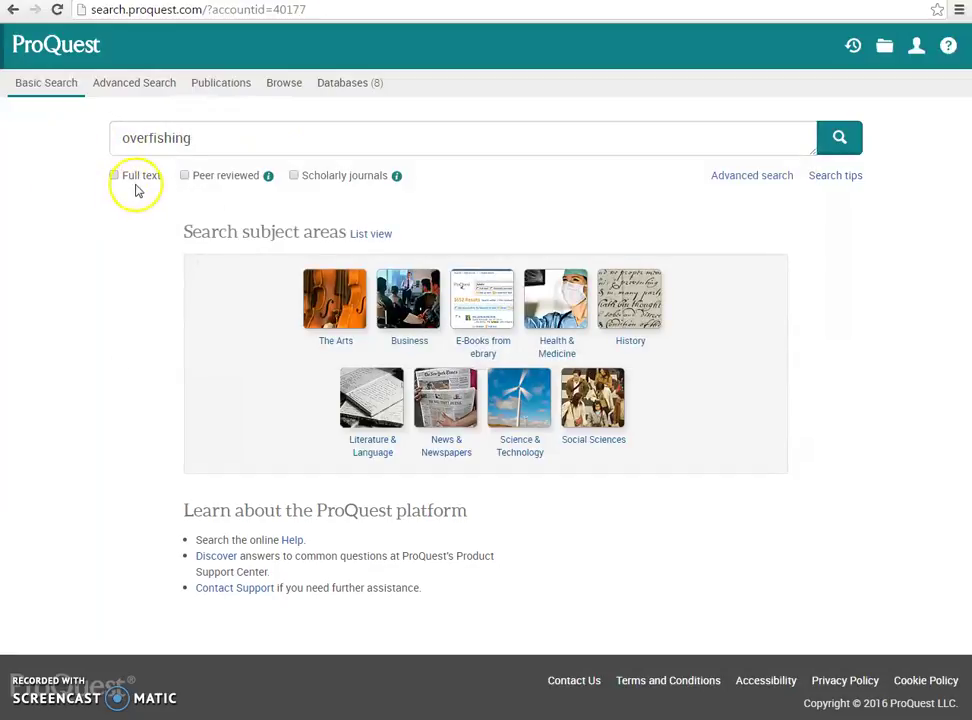
left_click(114, 175)
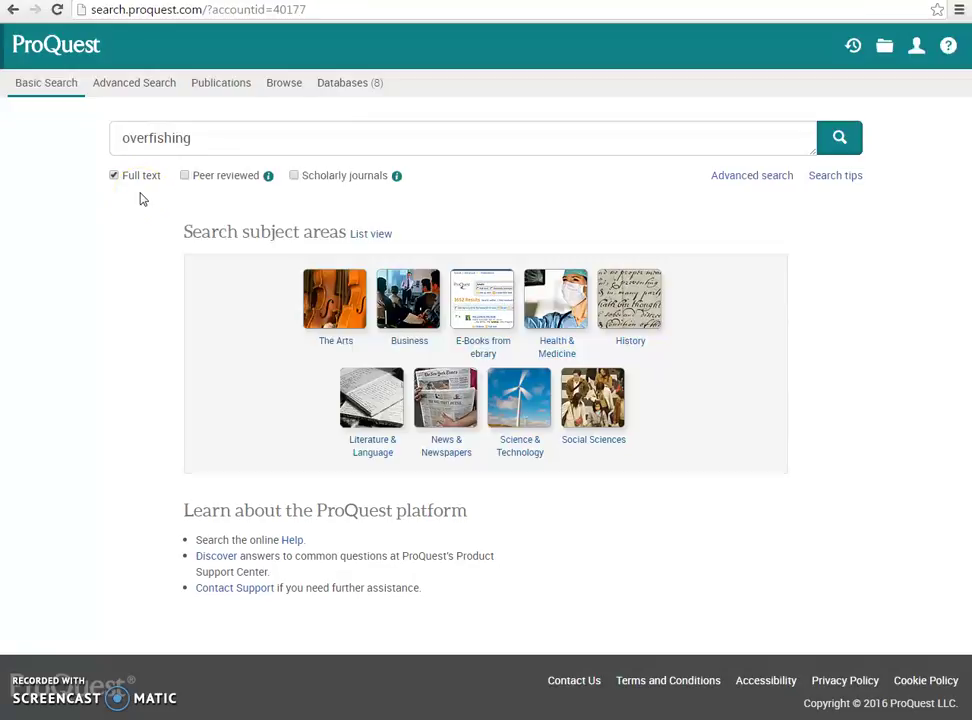
left_click(151, 200)
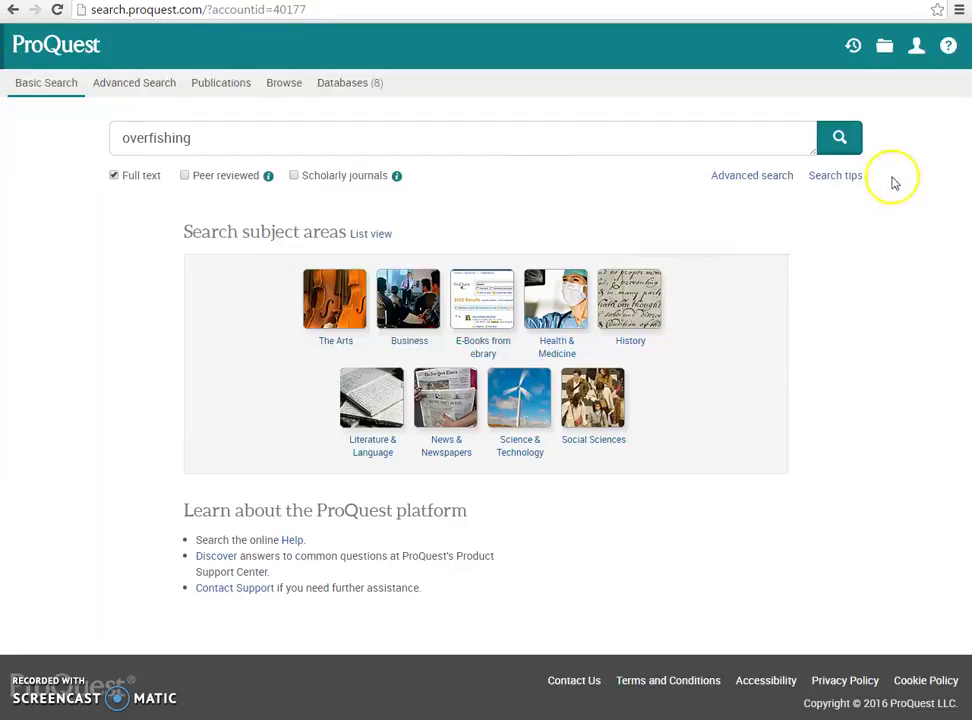
Search 'overfishing', then narrow the query to 'overfishing and Maine' for 4,438 results
left_click(860, 143)
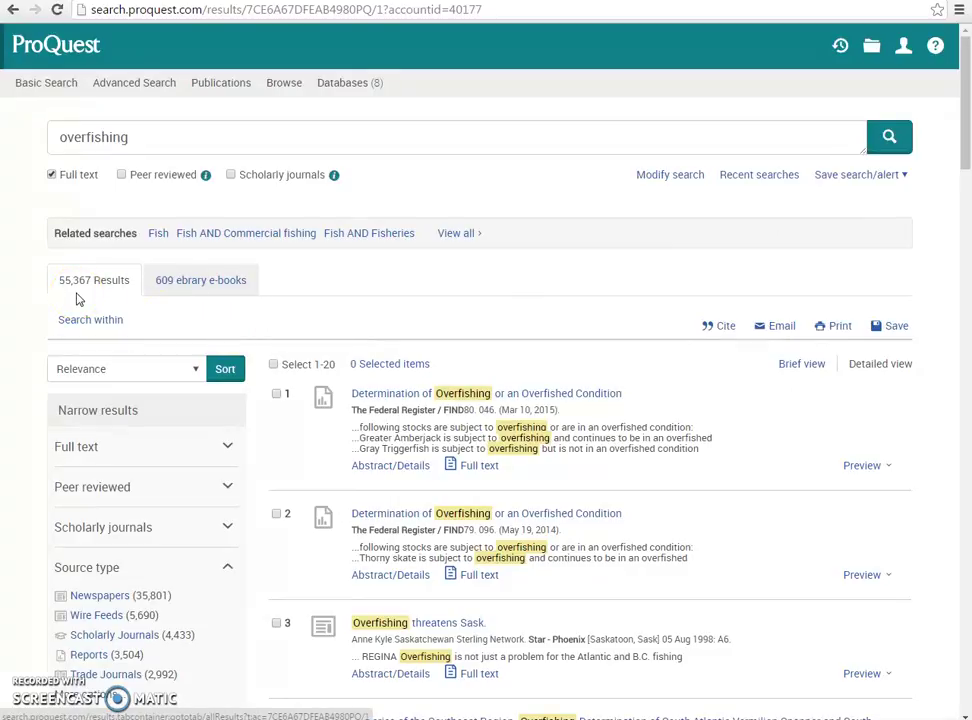
left_click(447, 145)
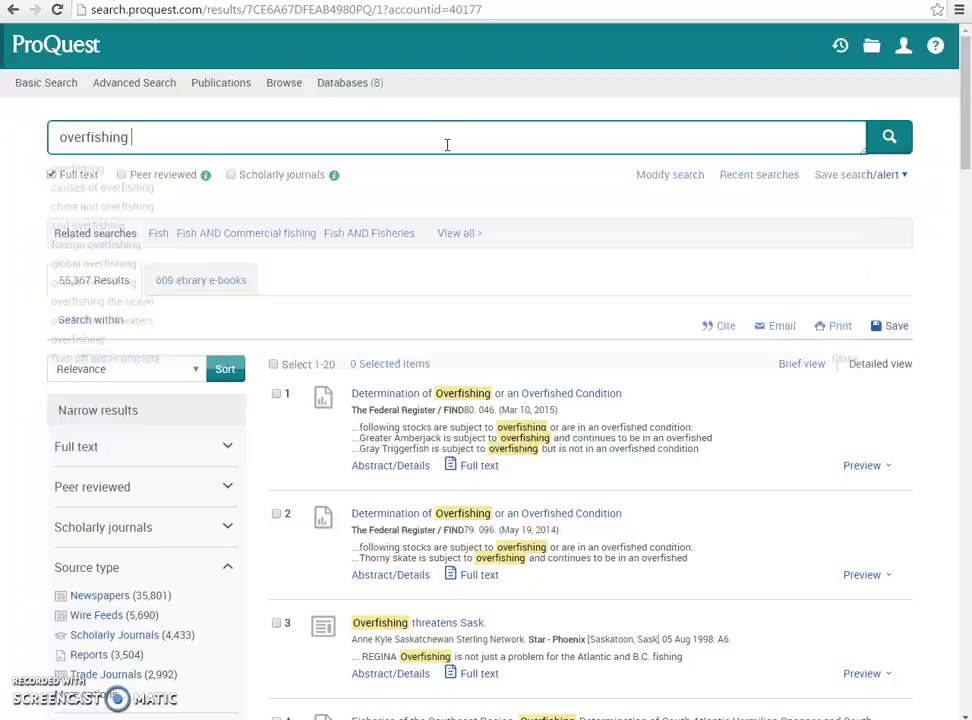
type("and Mai")
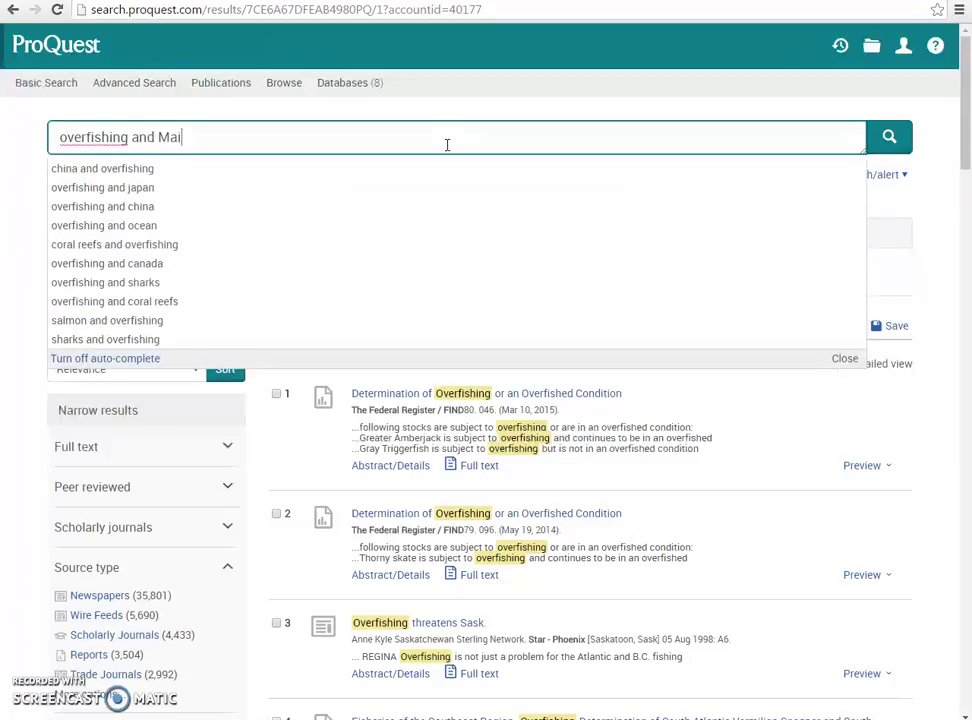
type("ne")
key("Return")
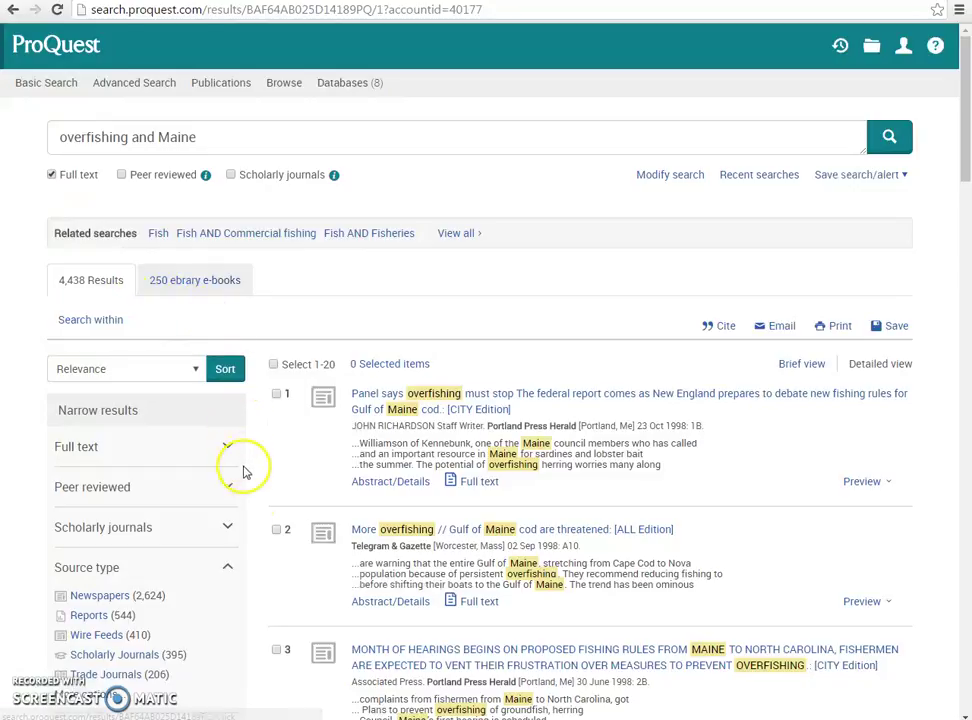
Filter the results to the Scholarly Journals source type
scroll(250, 535, "down", 1)
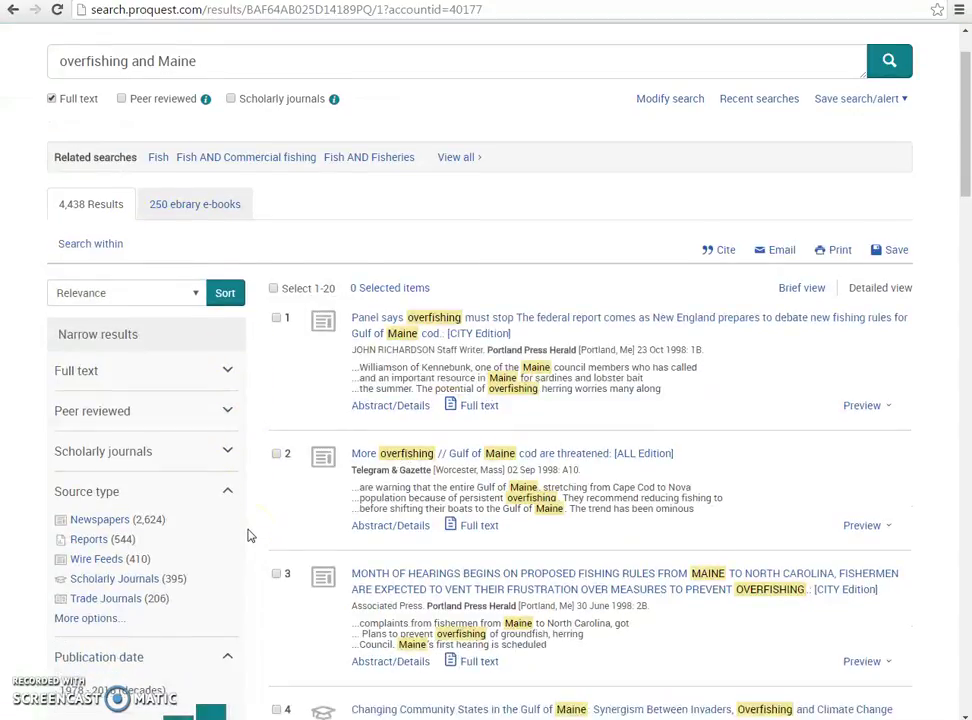
scroll(250, 533, "down", 1)
scroll(252, 528, "down", 1)
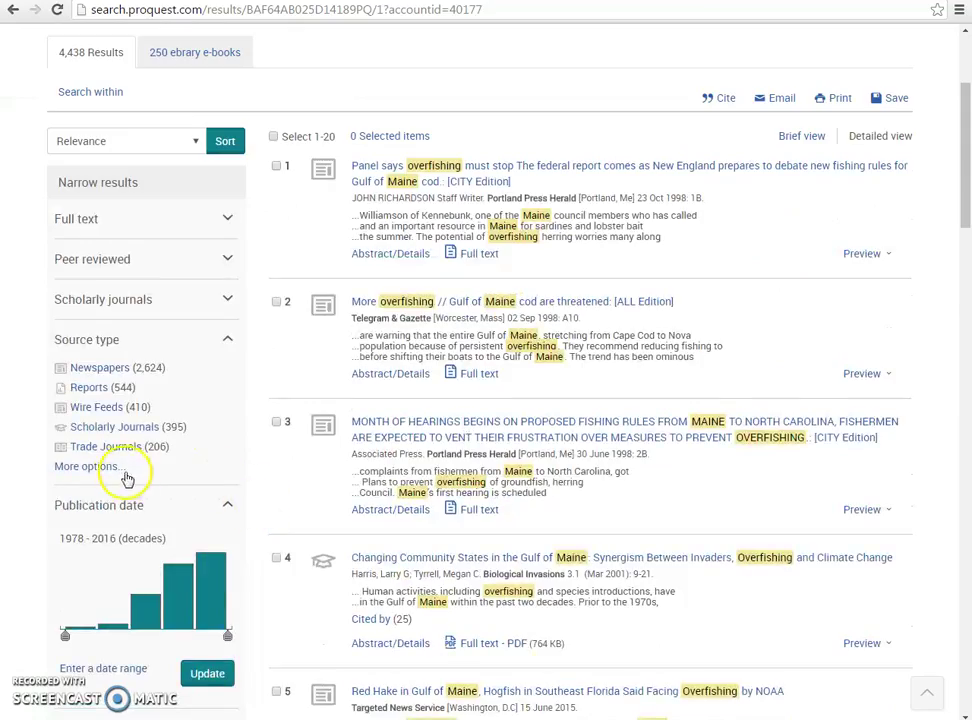
left_click(95, 467)
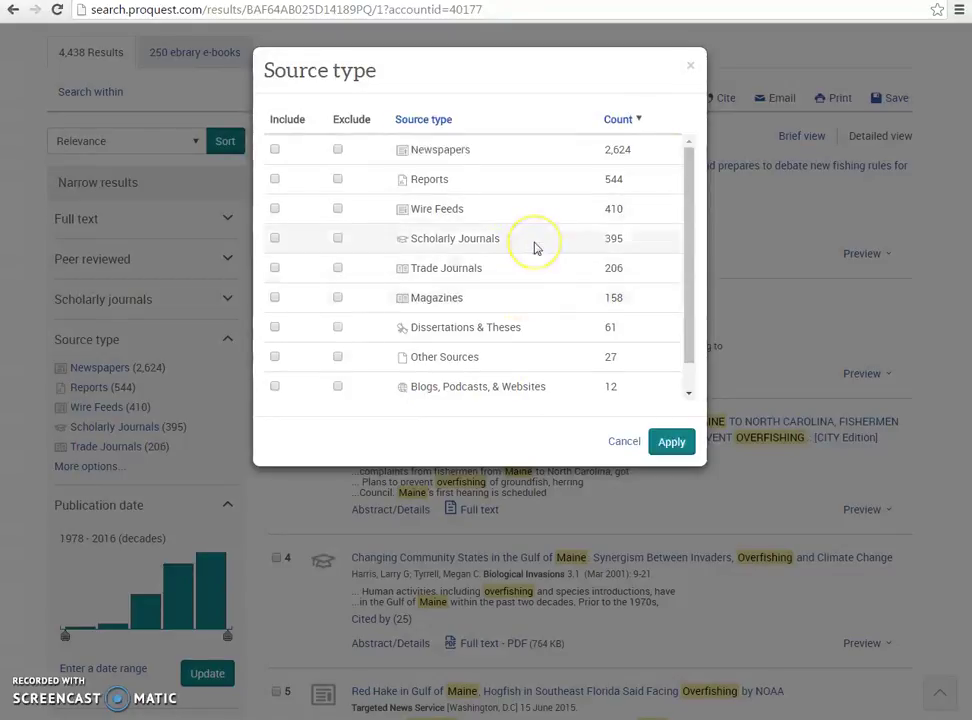
left_click(275, 239)
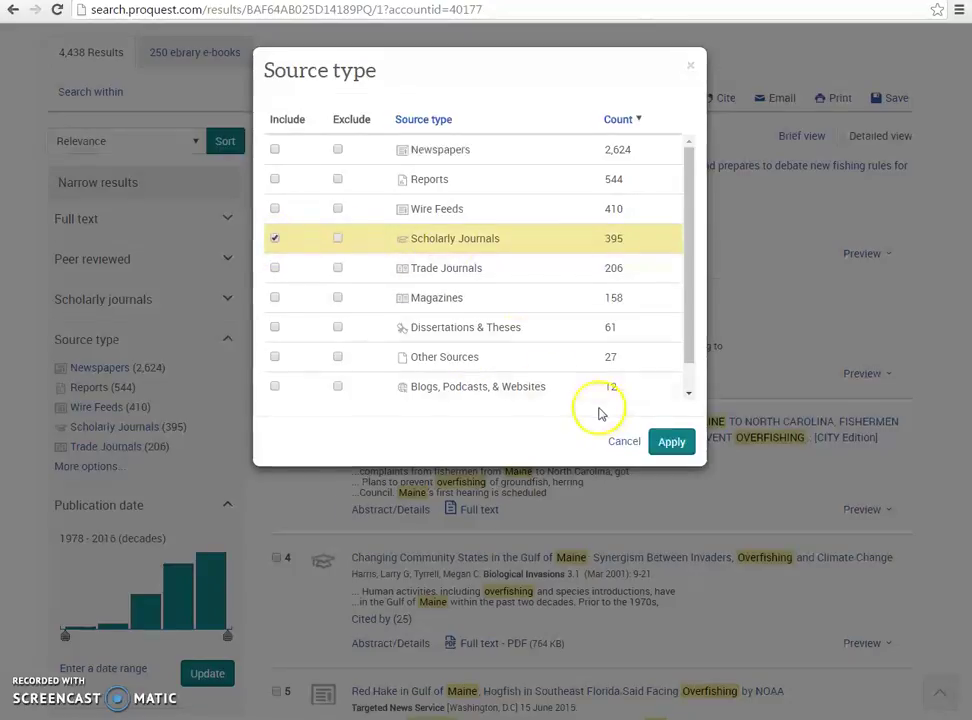
left_click(670, 446)
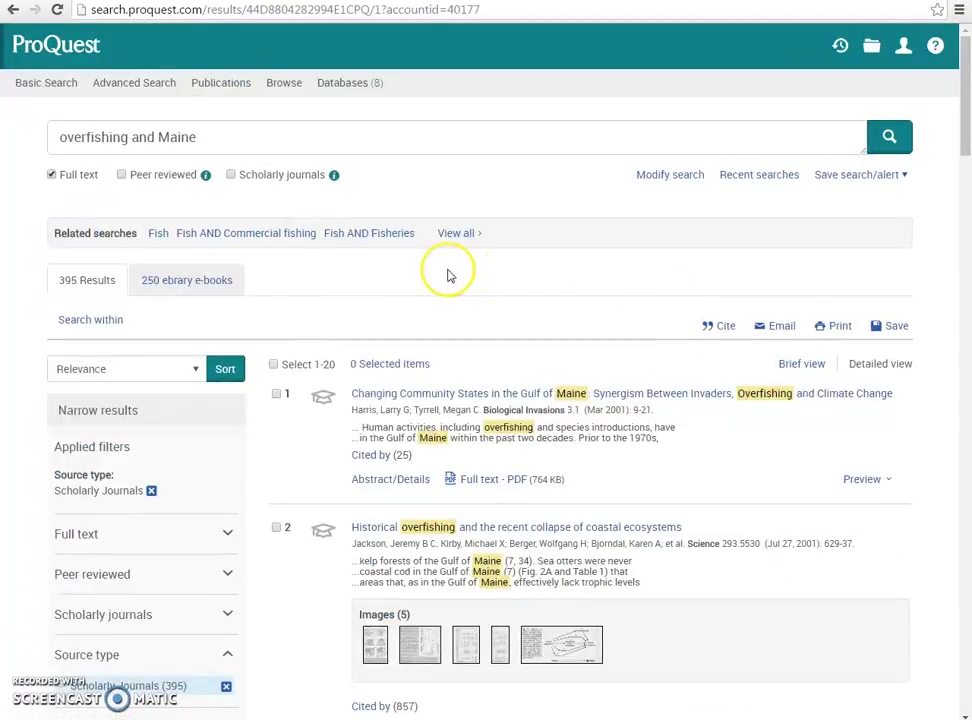
Limit the publication date range to 2014–2016, leaving 61 results
scroll(254, 514, "down", 1)
scroll(254, 514, "down", 1)
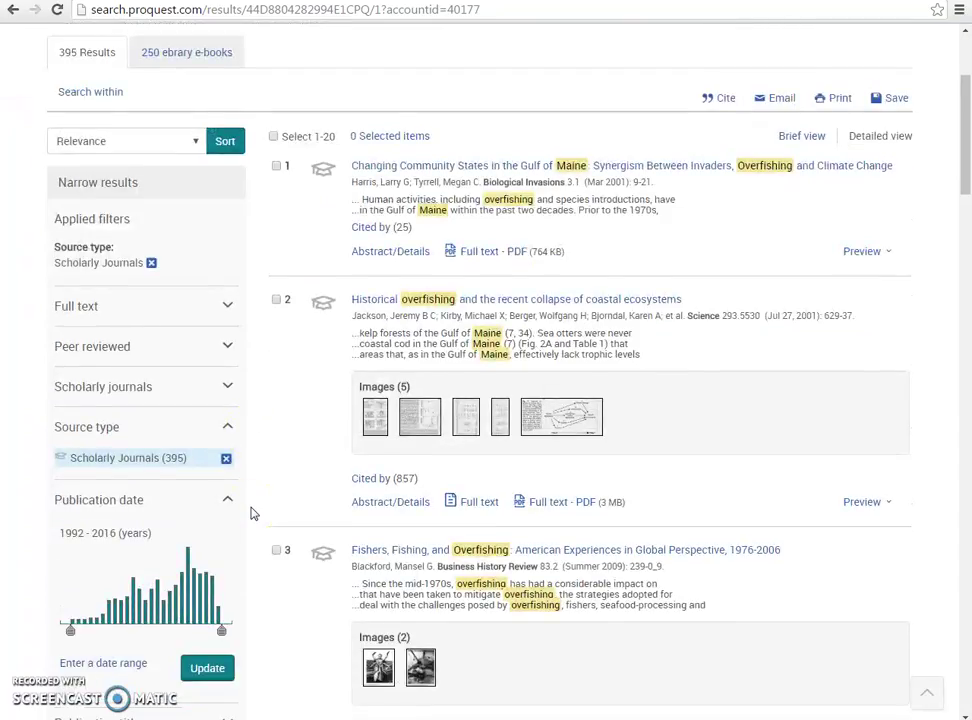
scroll(254, 514, "down", 1)
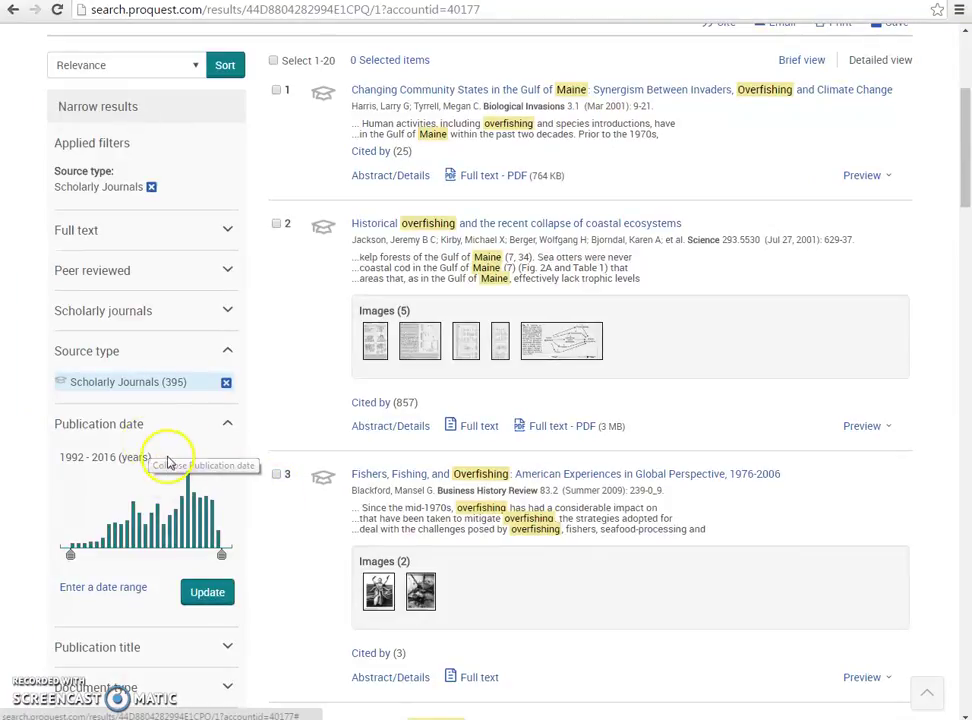
mouse_move(70, 554)
left_click_drag(71, 557, 210, 556)
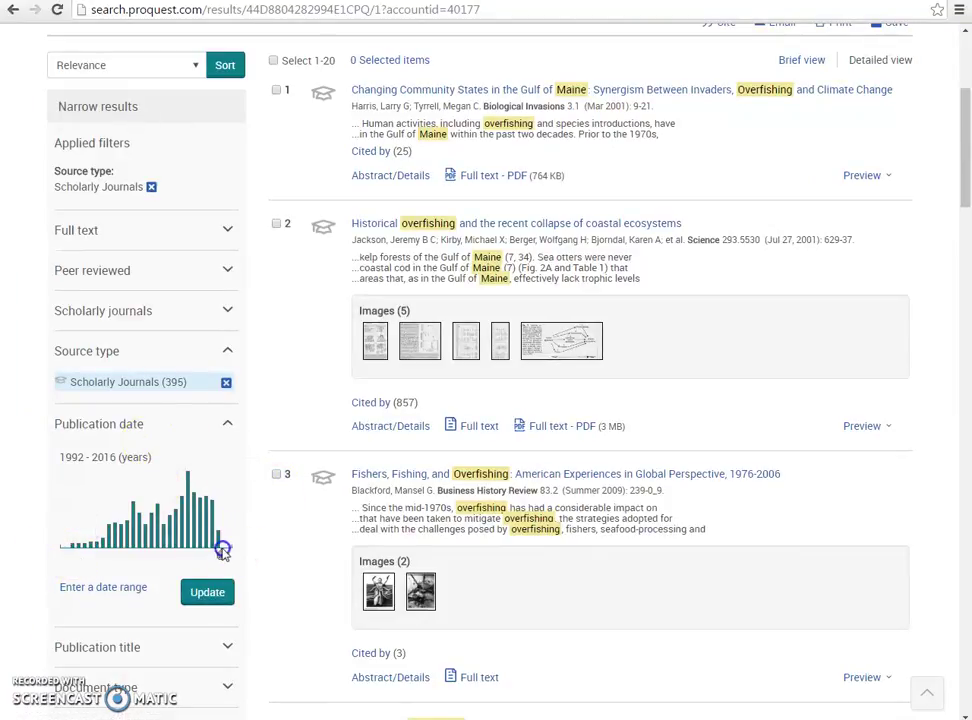
left_click(207, 593)
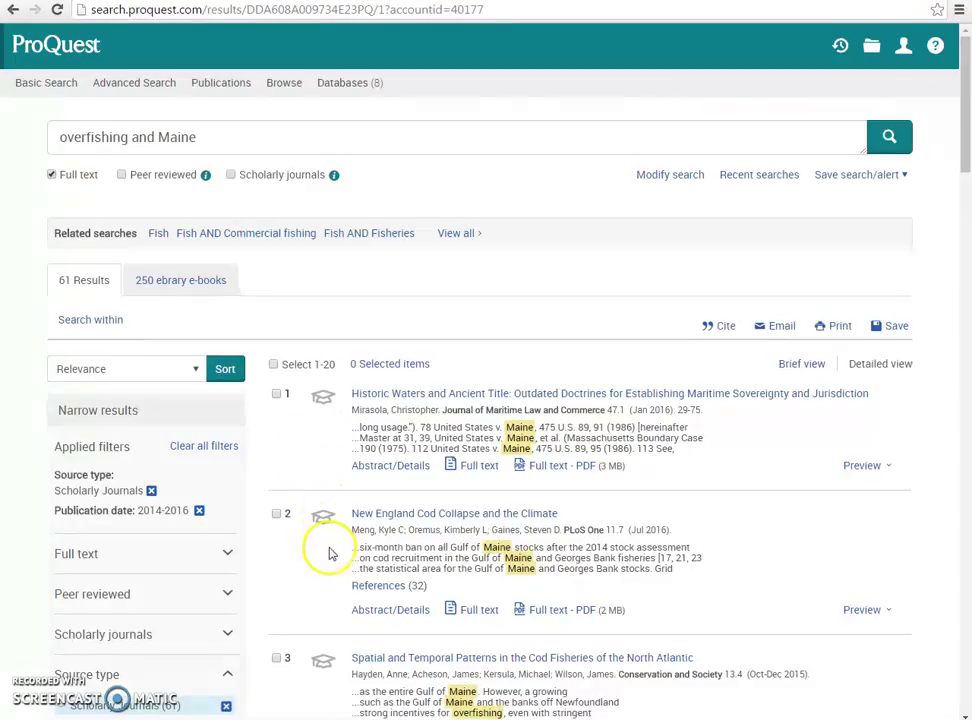
Preview the abstract of 'Historic Waters and Ancient Title' and open its full-text PDF
scroll(330, 553, "down", 1)
scroll(330, 553, "down", 2)
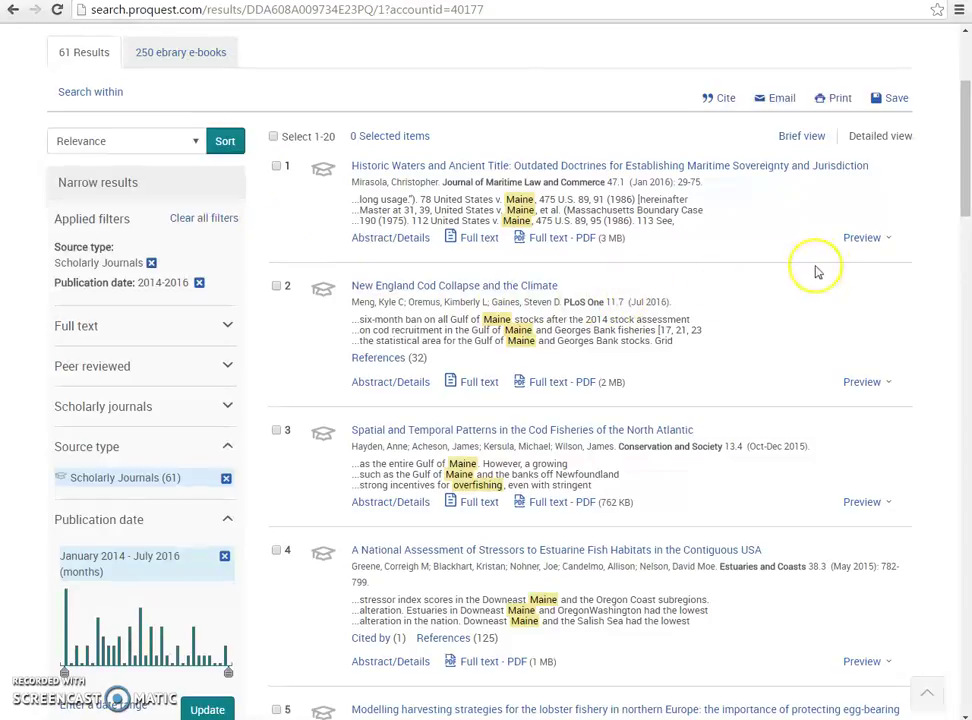
left_click(875, 245)
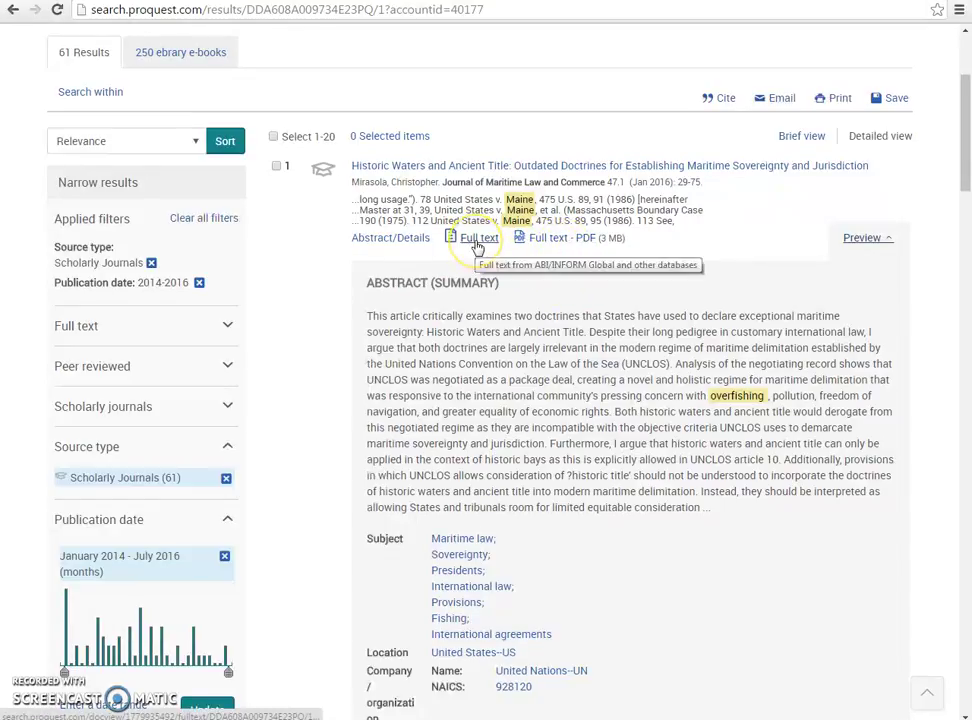
left_click(549, 242)
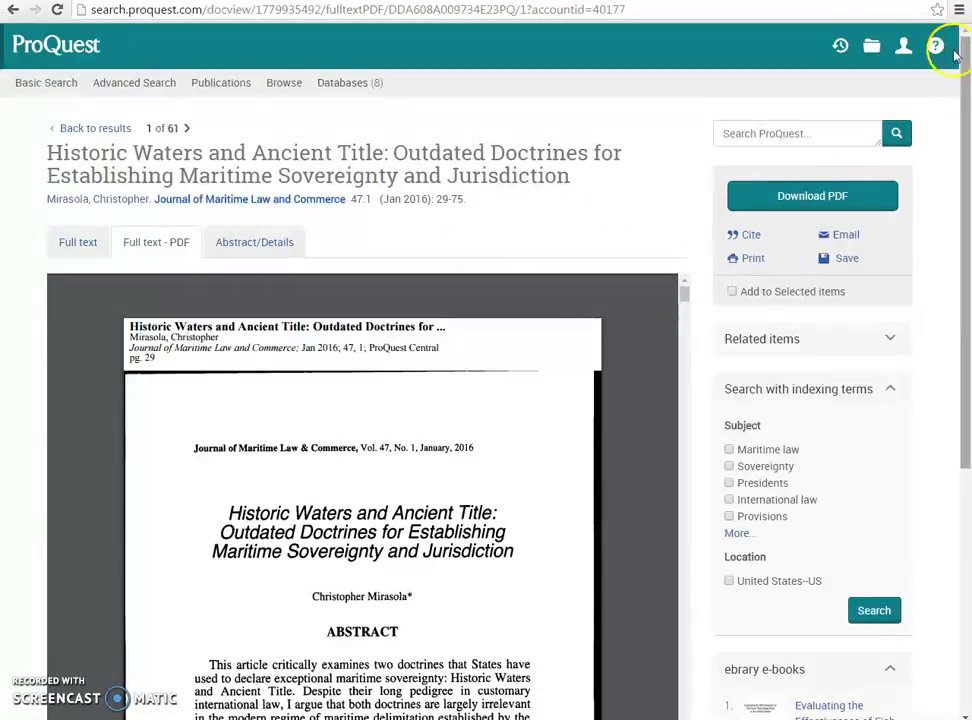
Check the account menu, then return to the 61 filtered results
left_click(917, 61)
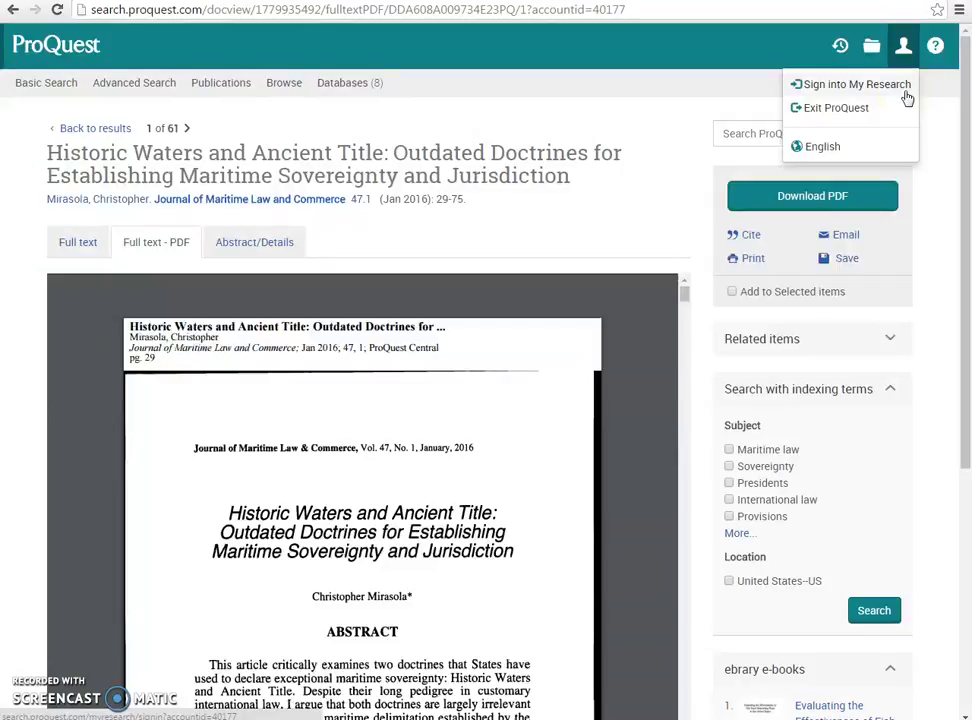
left_click(617, 98)
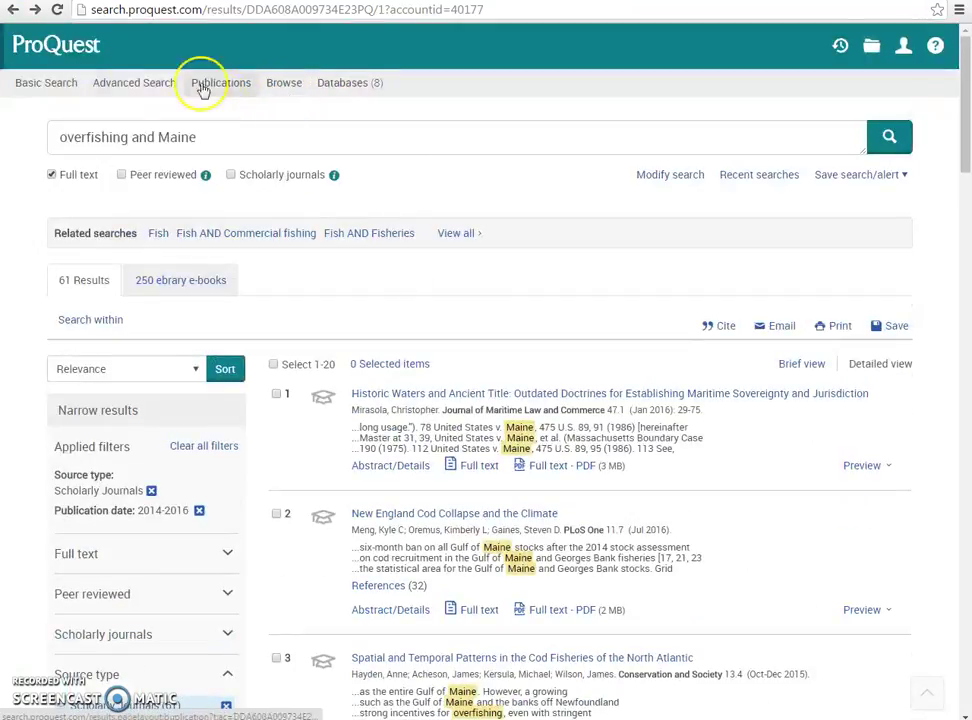
Browse the empty Advanced Search form, then return to the library's Articles & Databases page
left_click(137, 80)
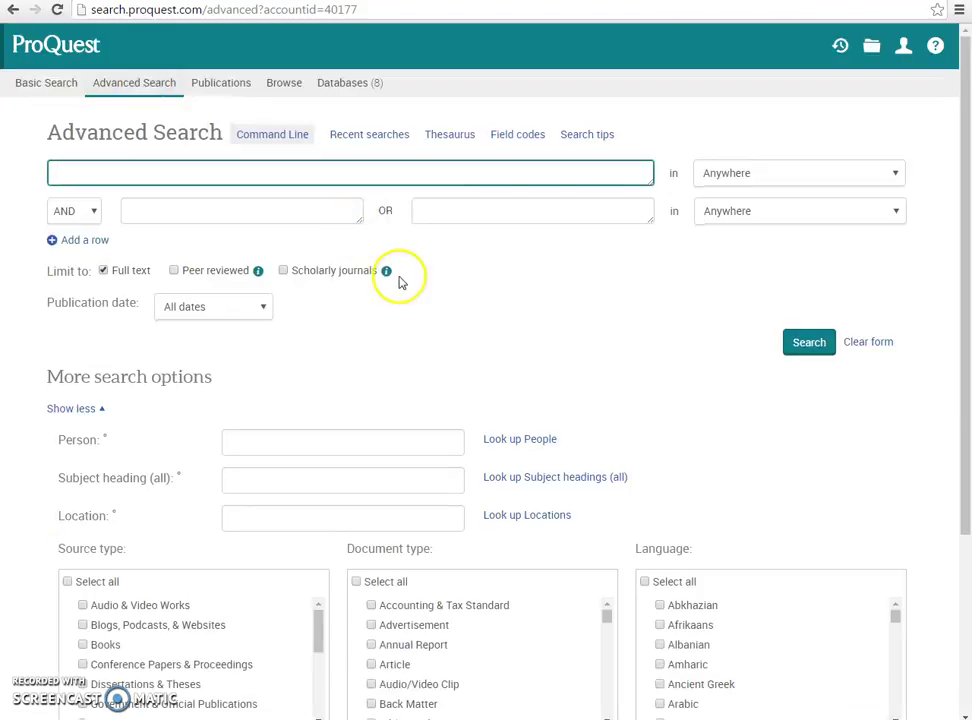
scroll(553, 318, "down", 5)
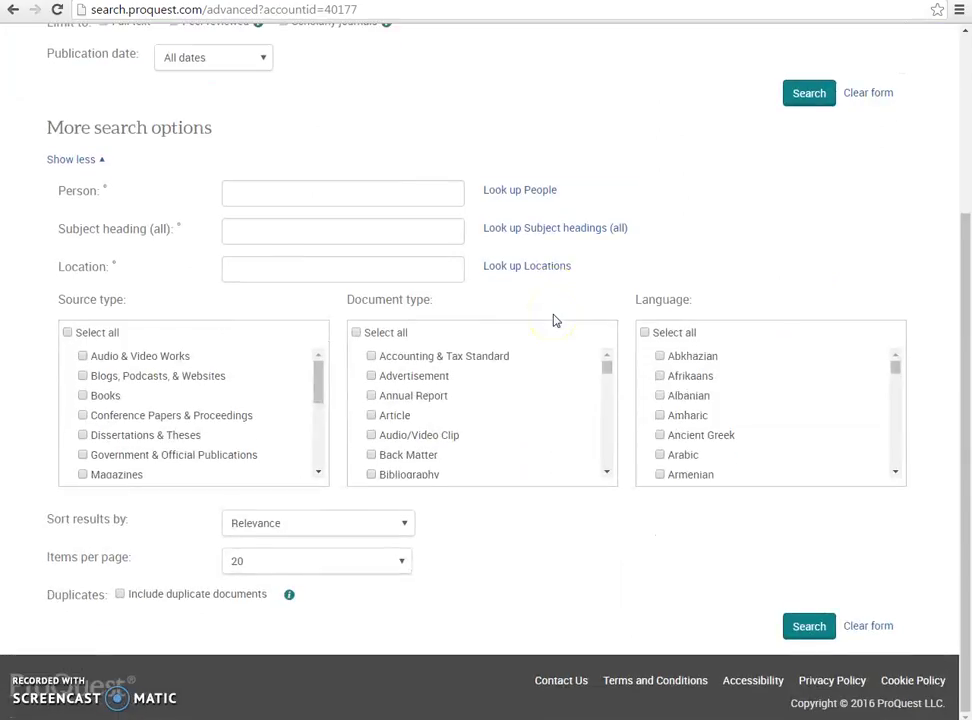
scroll(555, 320, "up", 5)
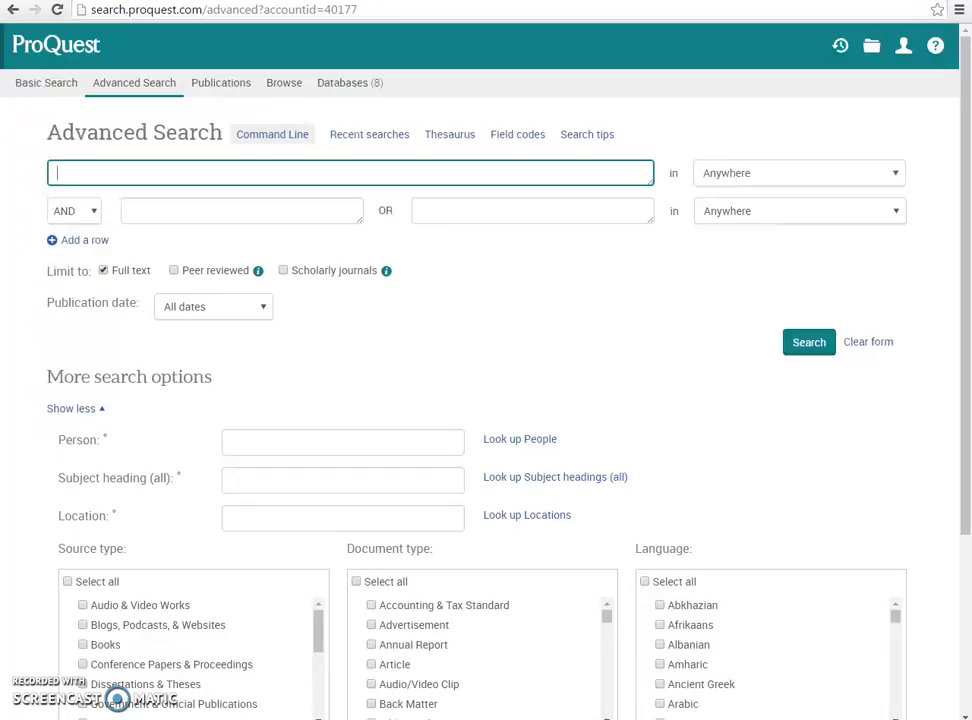
key("ctrl+w")
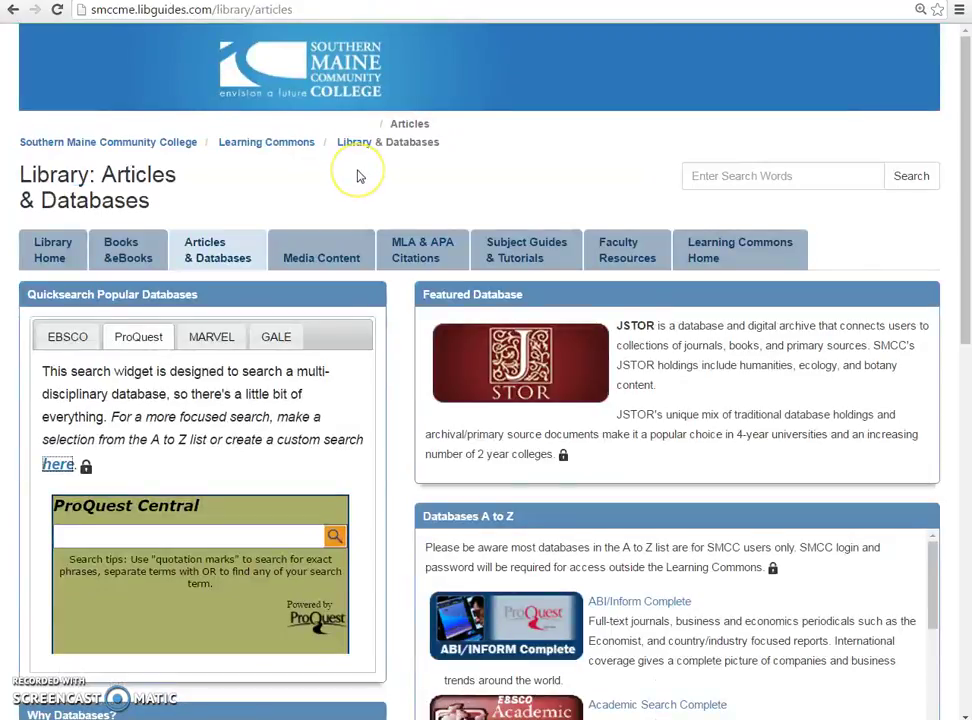